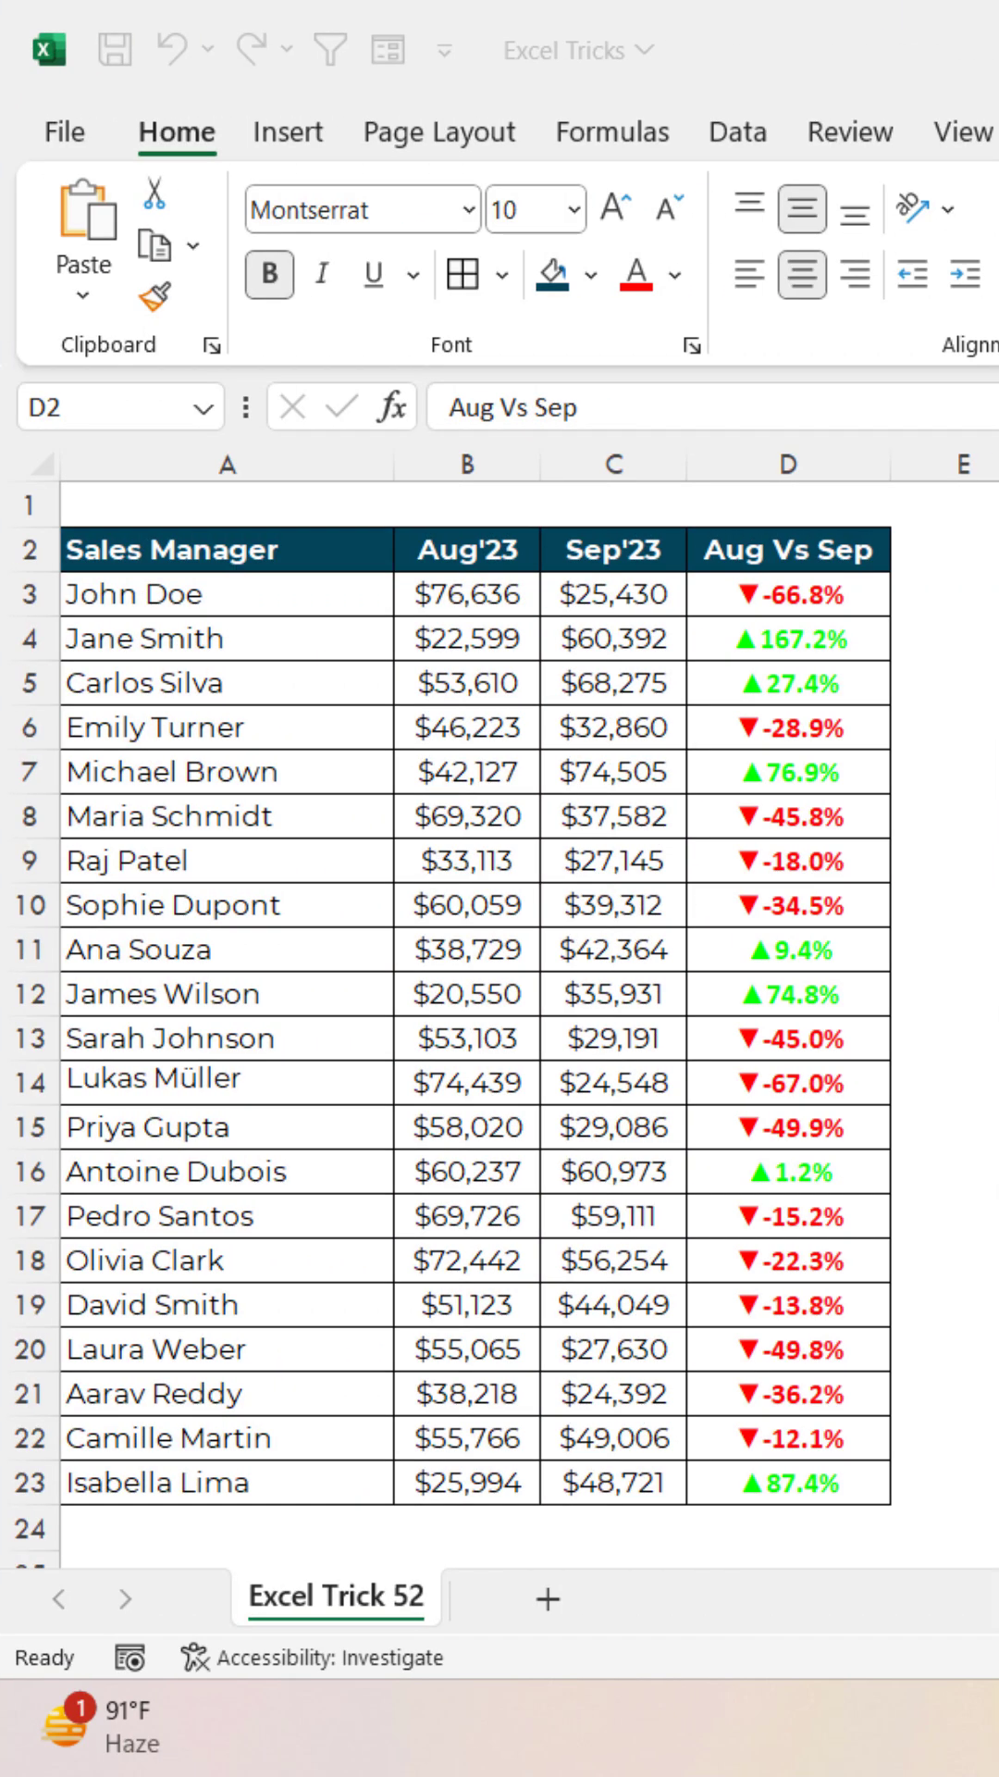
Select the Aug Vs Sep values in D3:D23 and delete their 0.00% custom format code
click(785, 547)
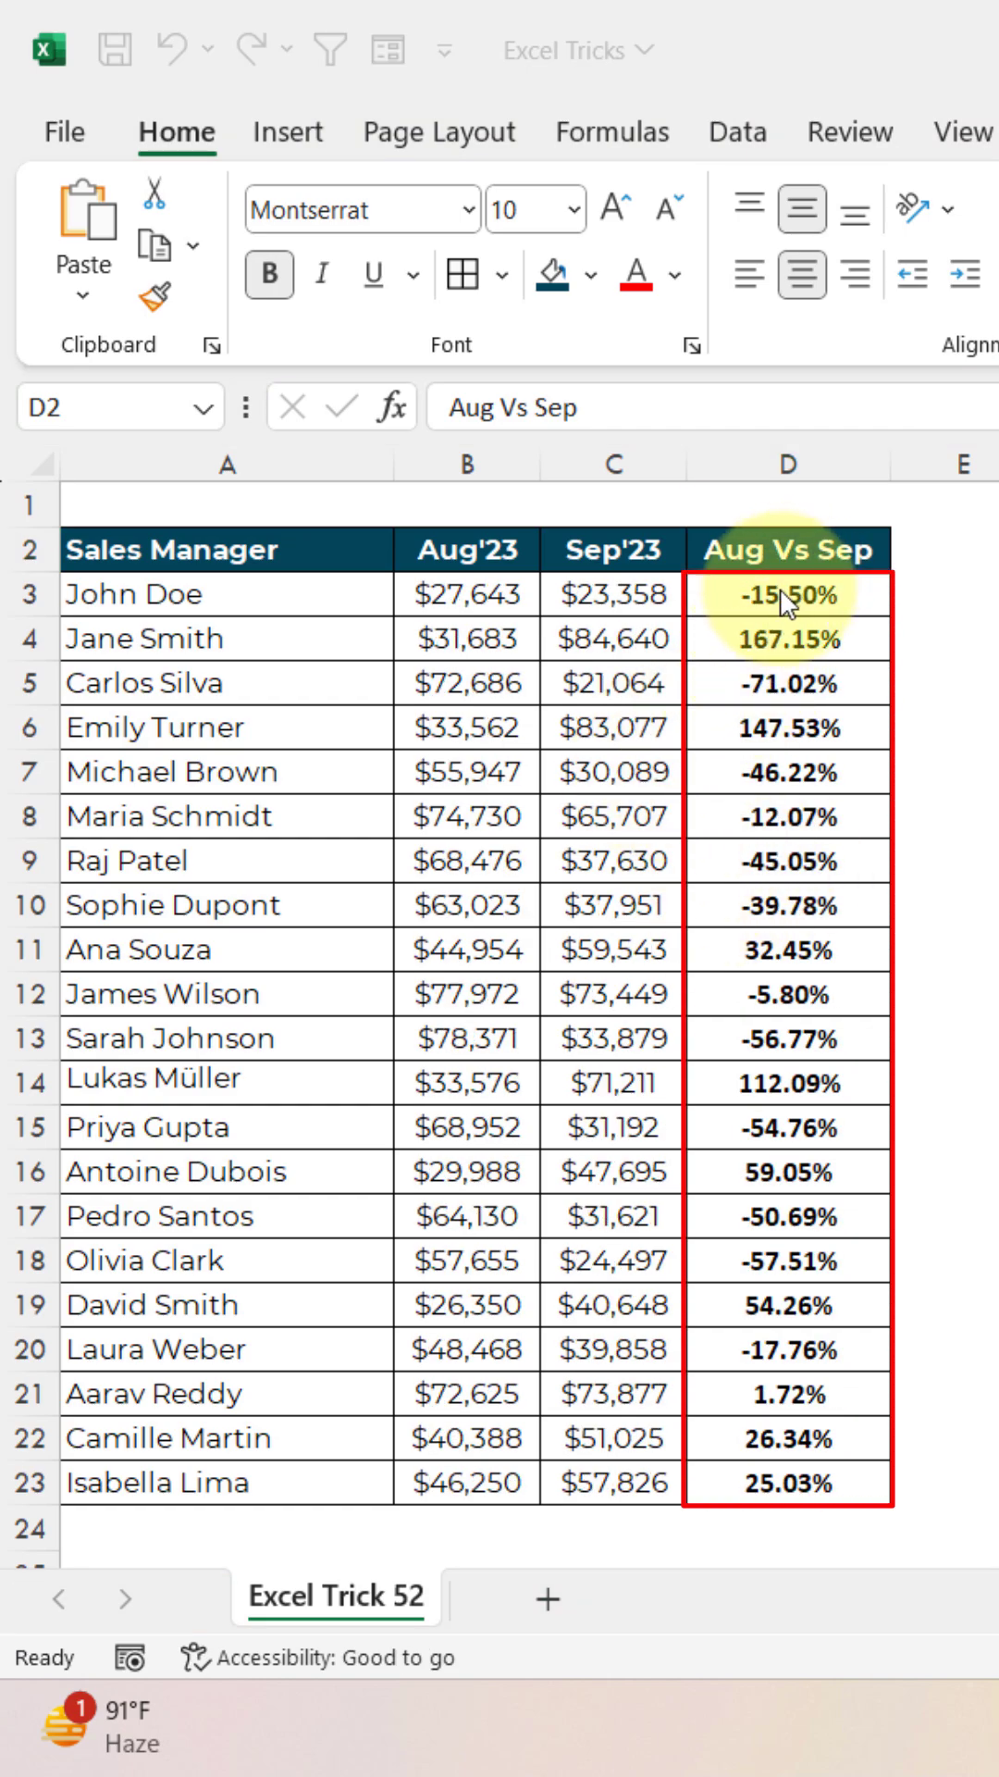
drag(803, 597, 803, 1488)
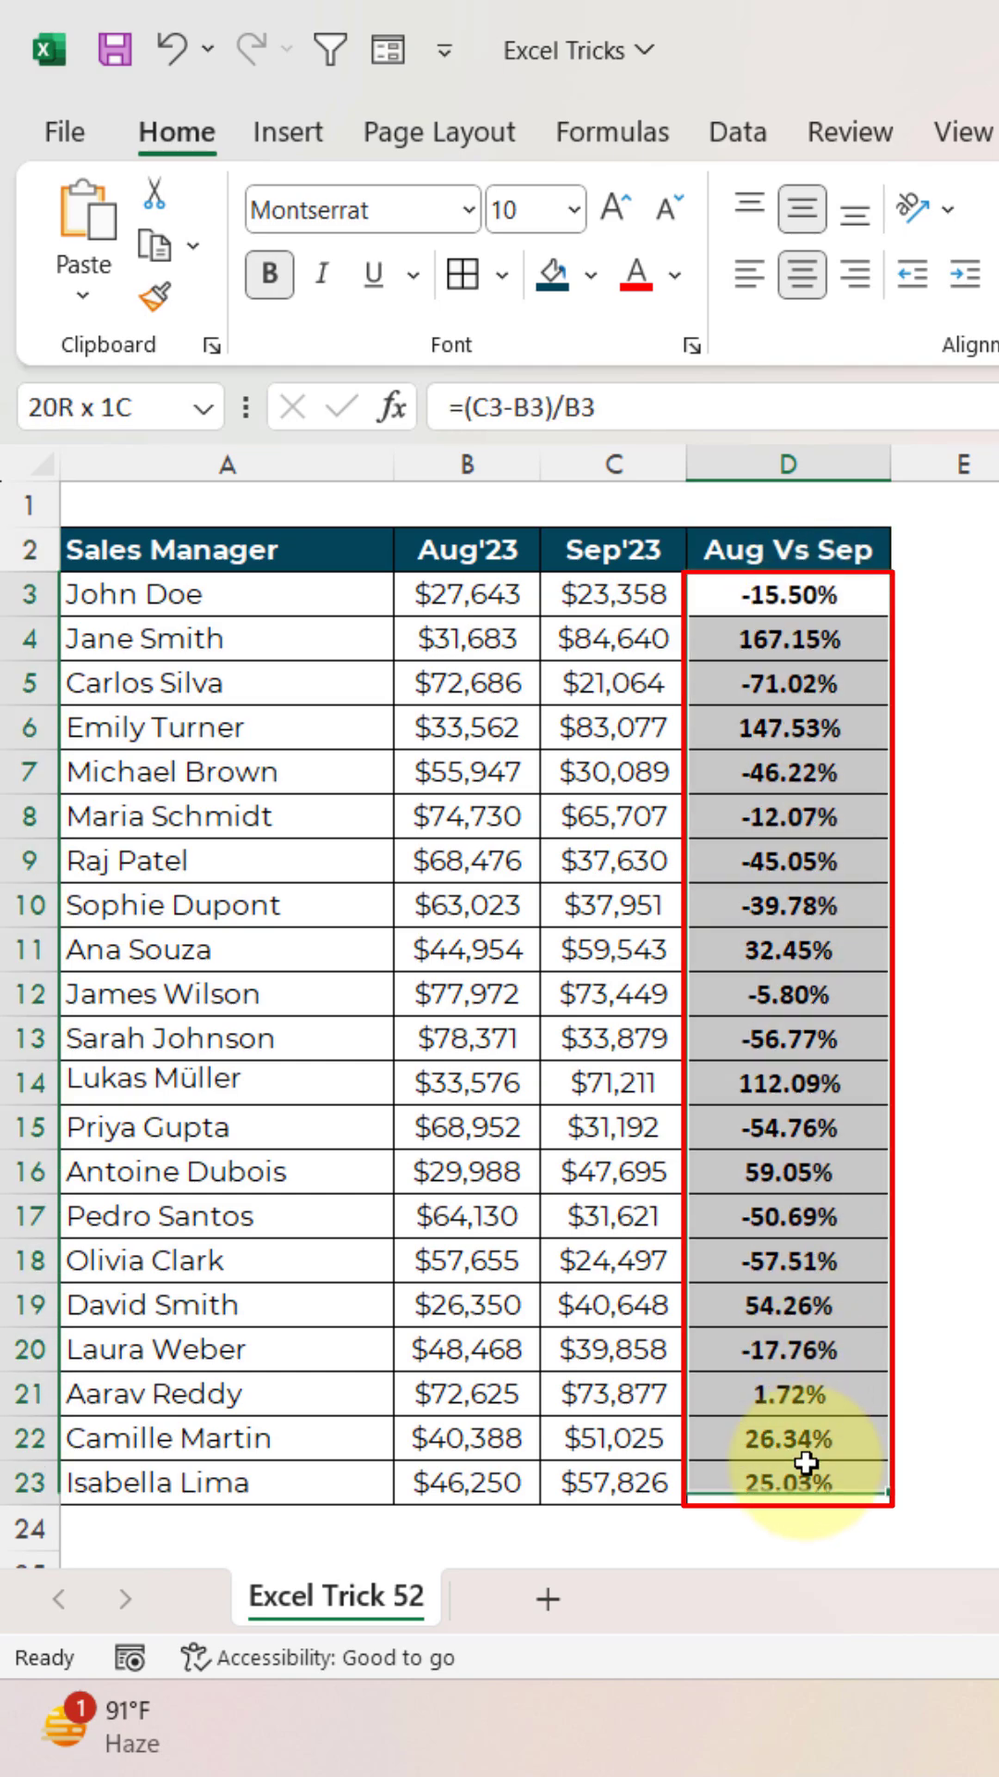
key(ctrl+1)
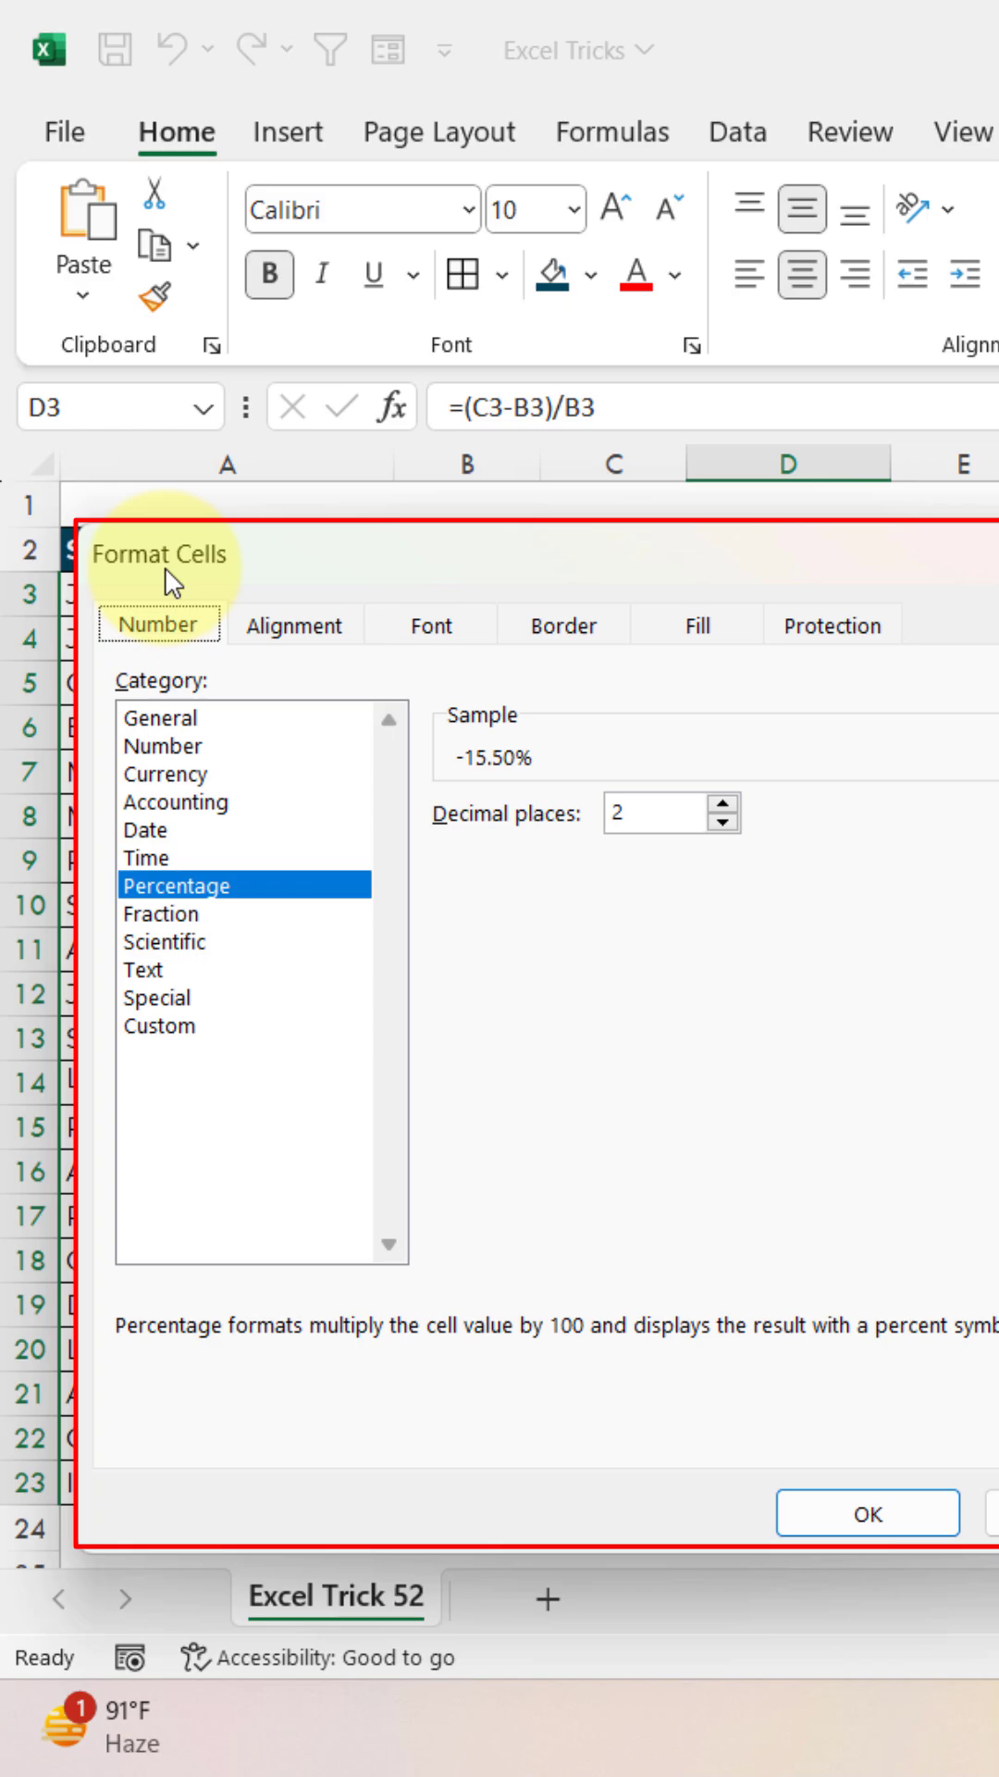
click(184, 1019)
click(457, 842)
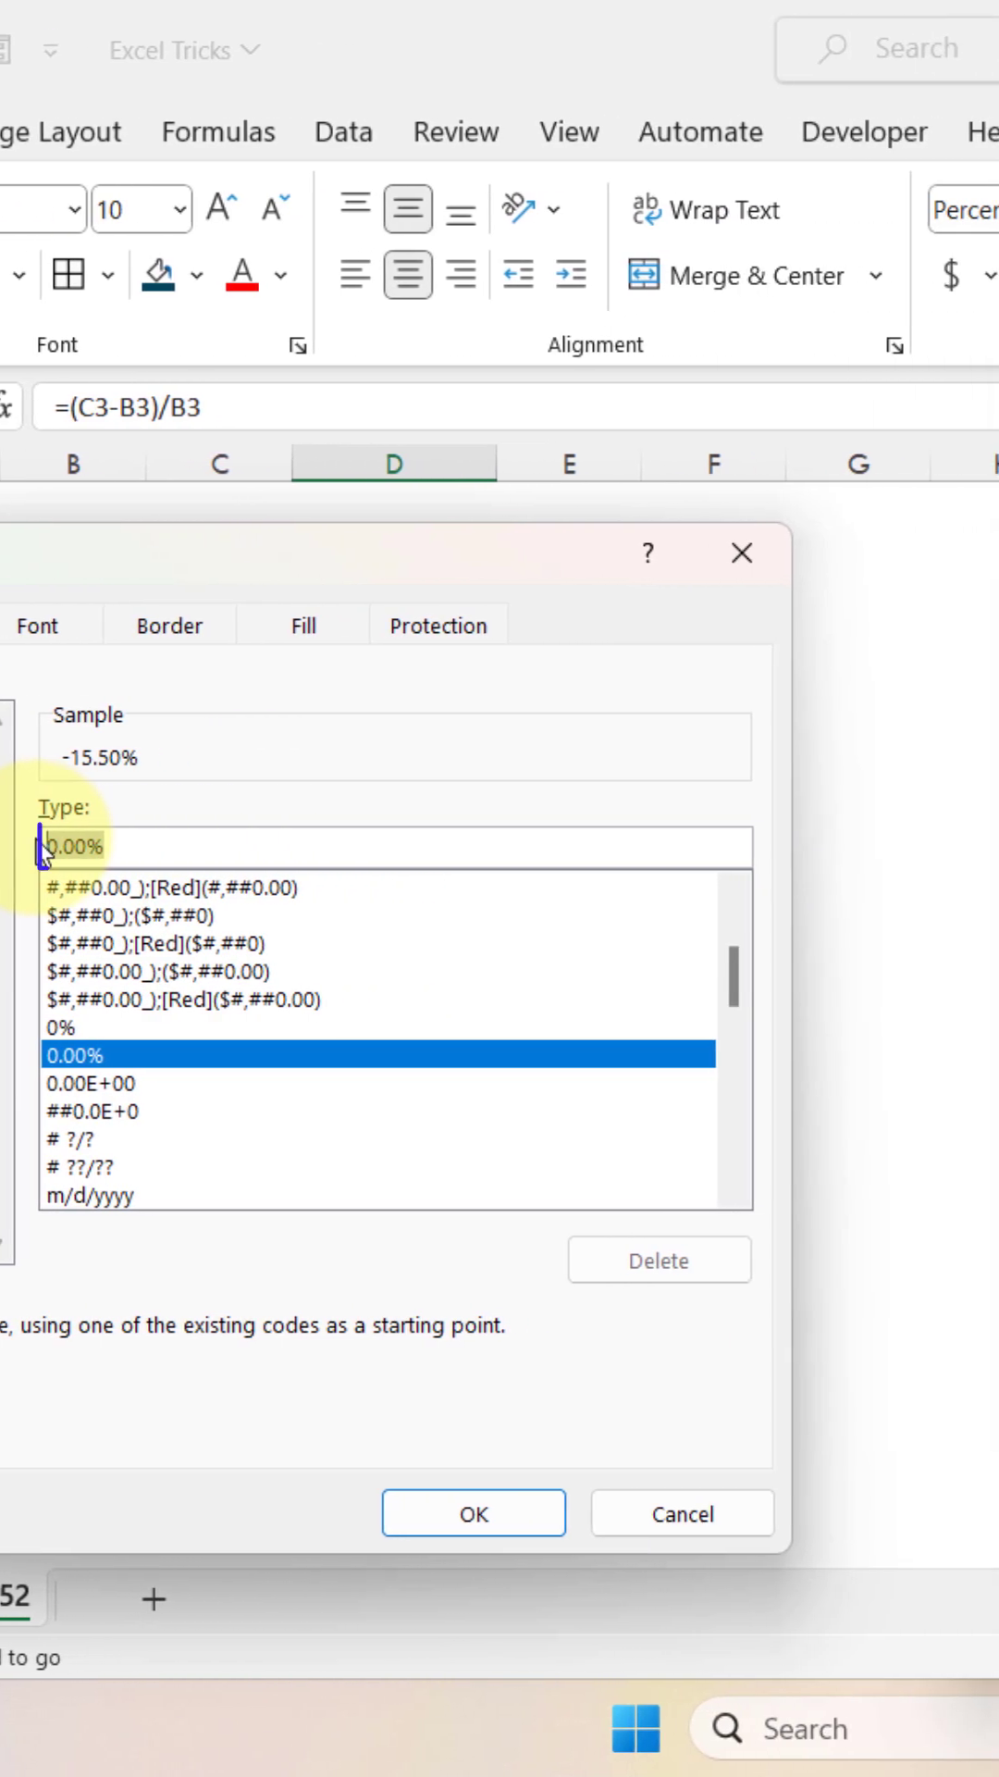
key(ctrl+a)
key(Delete)
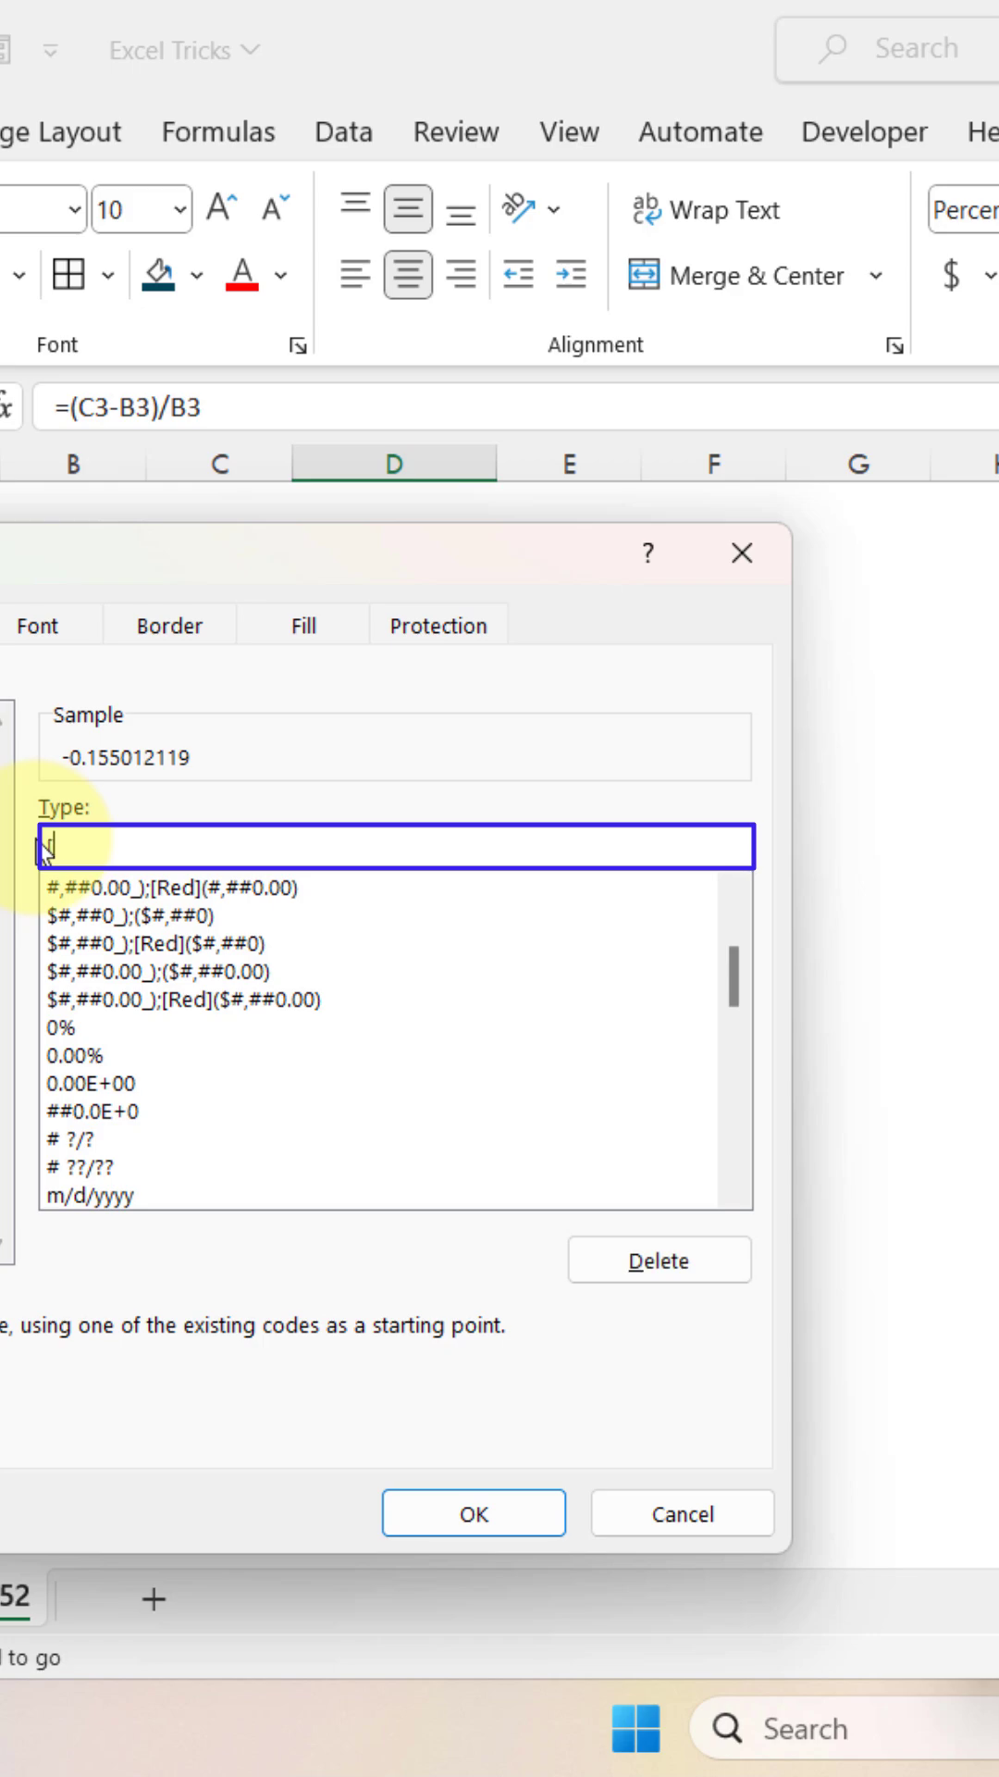
text([green)
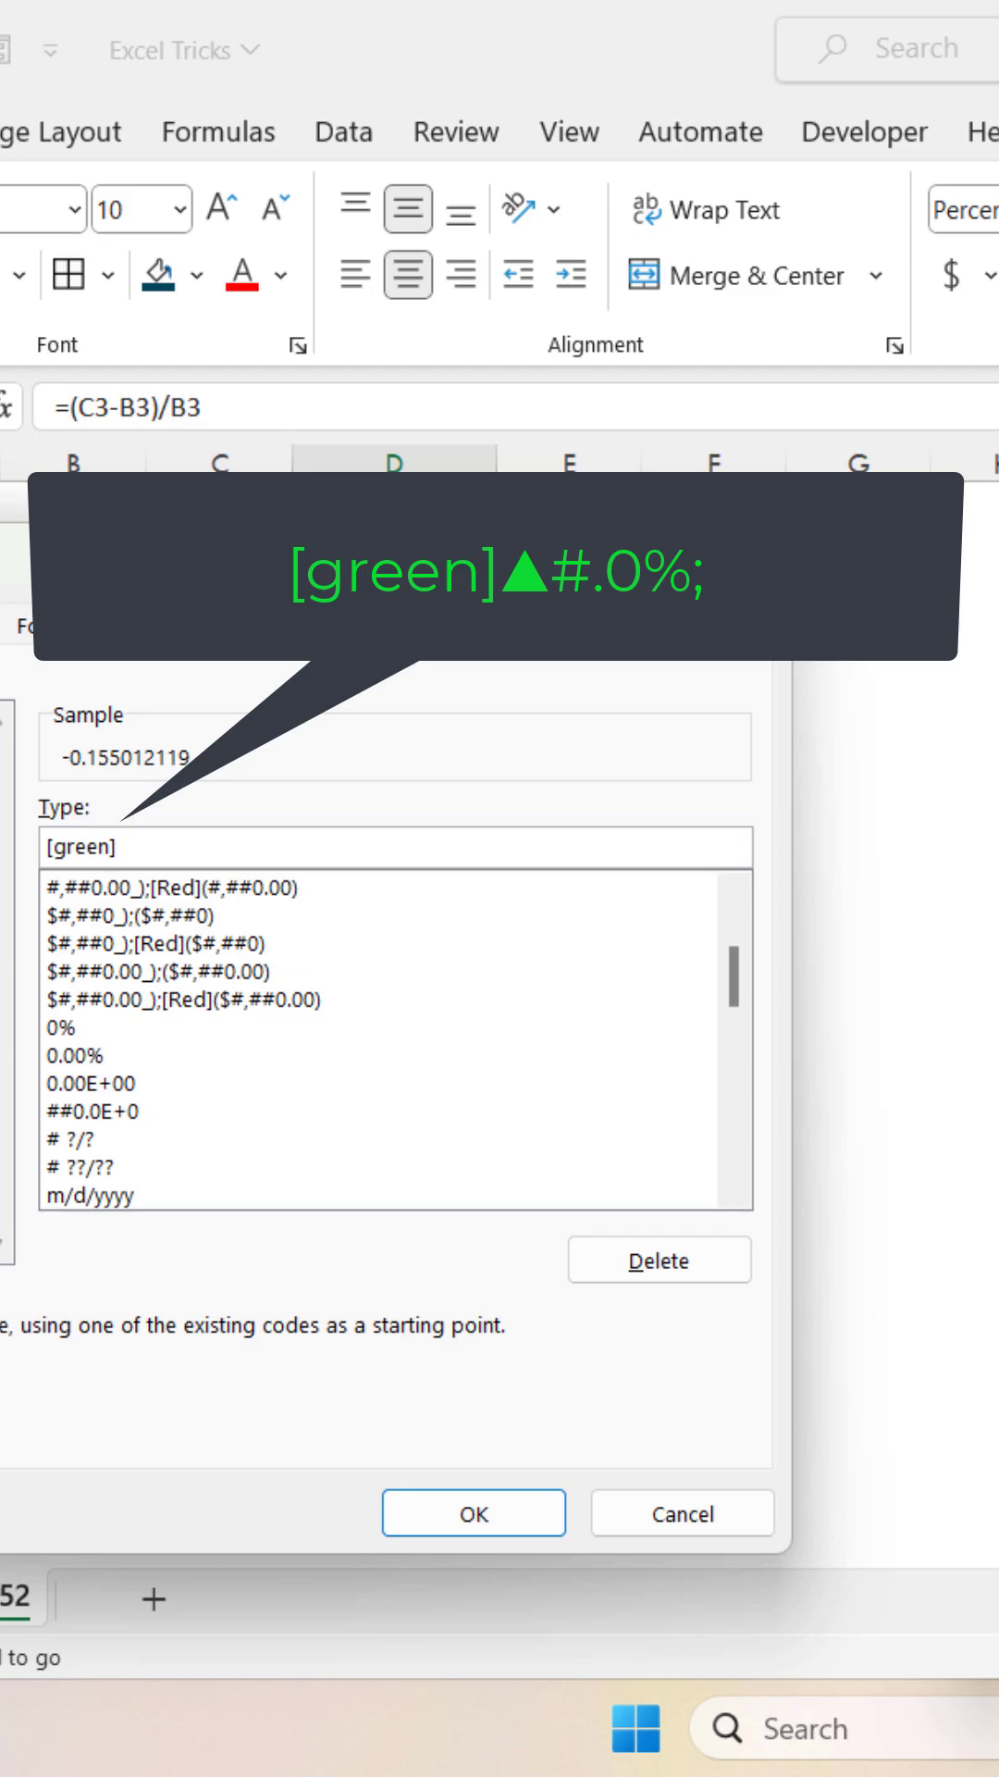
Insert the ▲ up-arrow symbol after [green] in the custom format code
key(super+period)
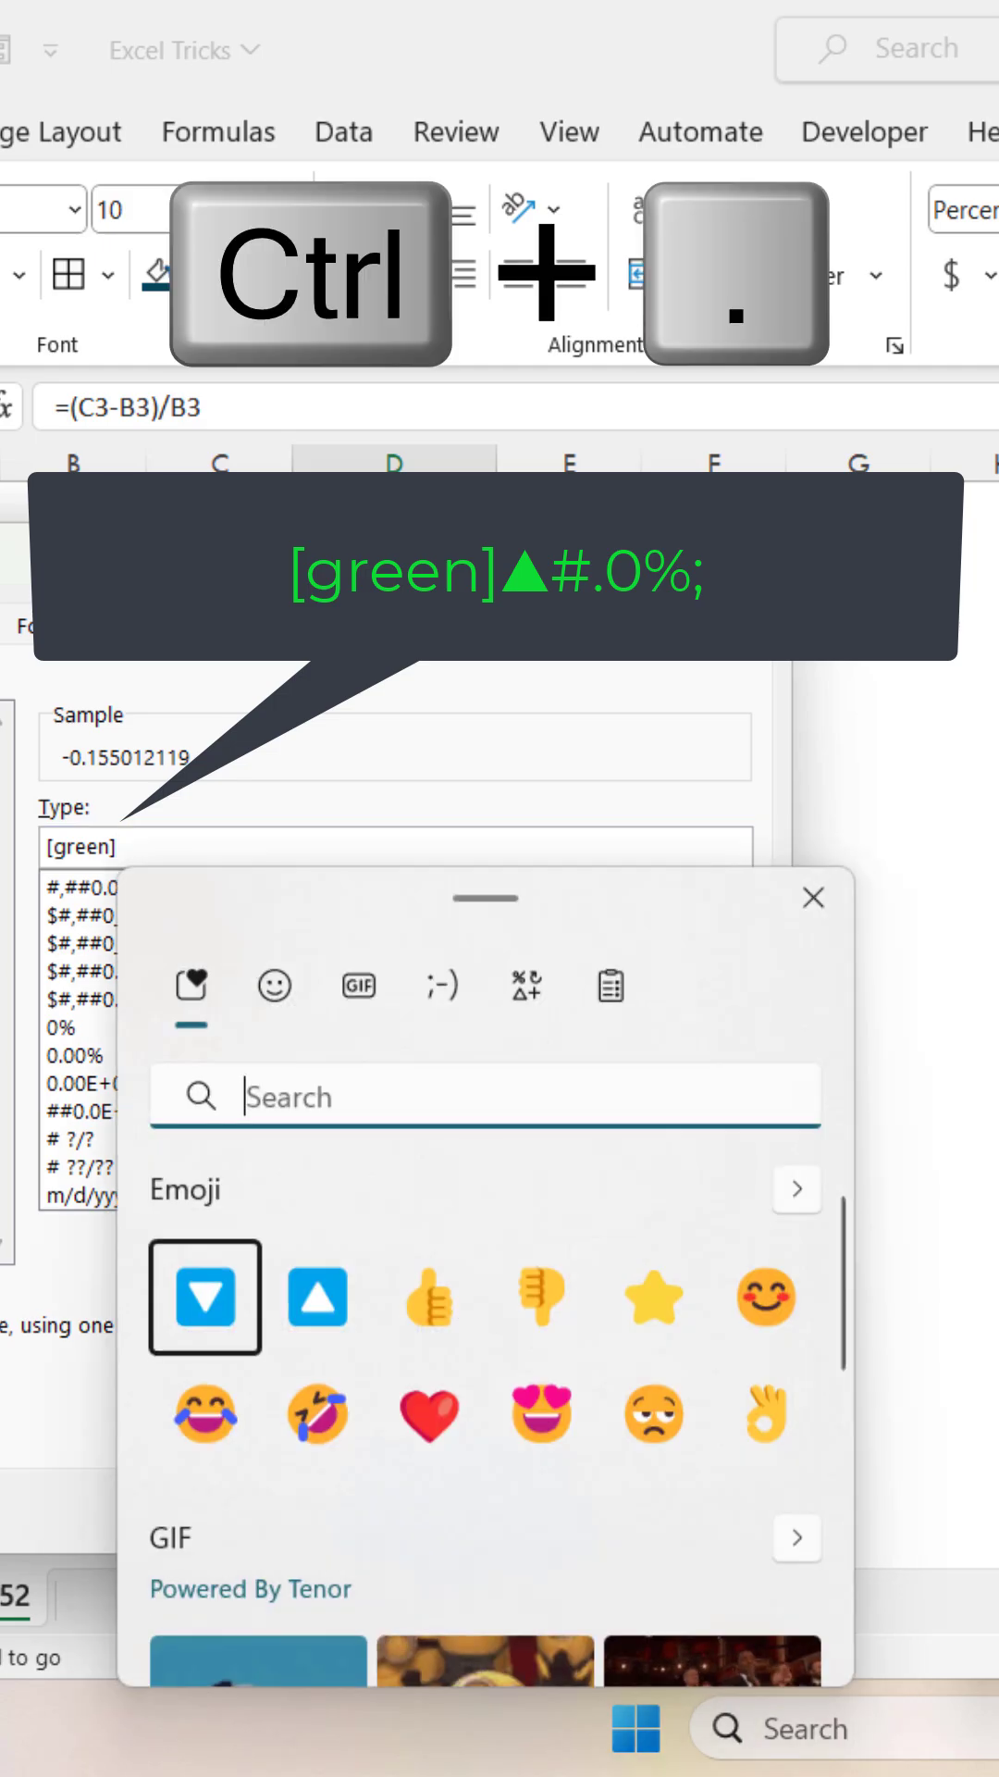
click(524, 986)
click(316, 1201)
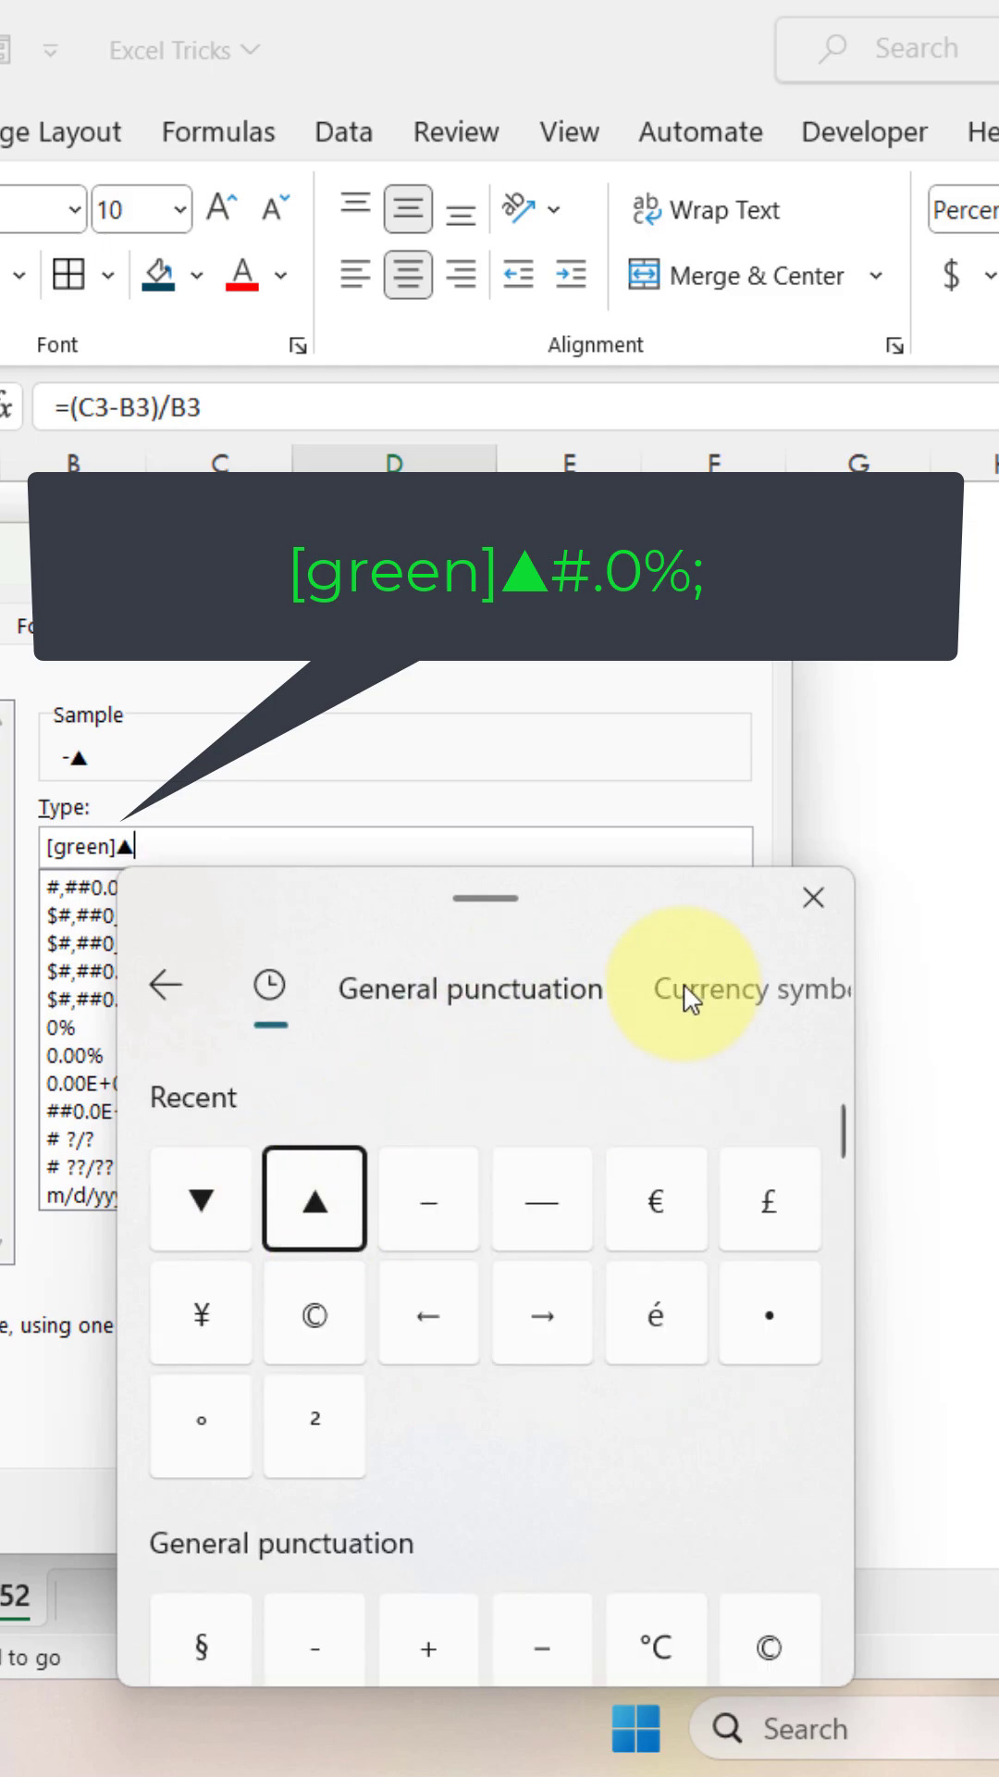
click(814, 899)
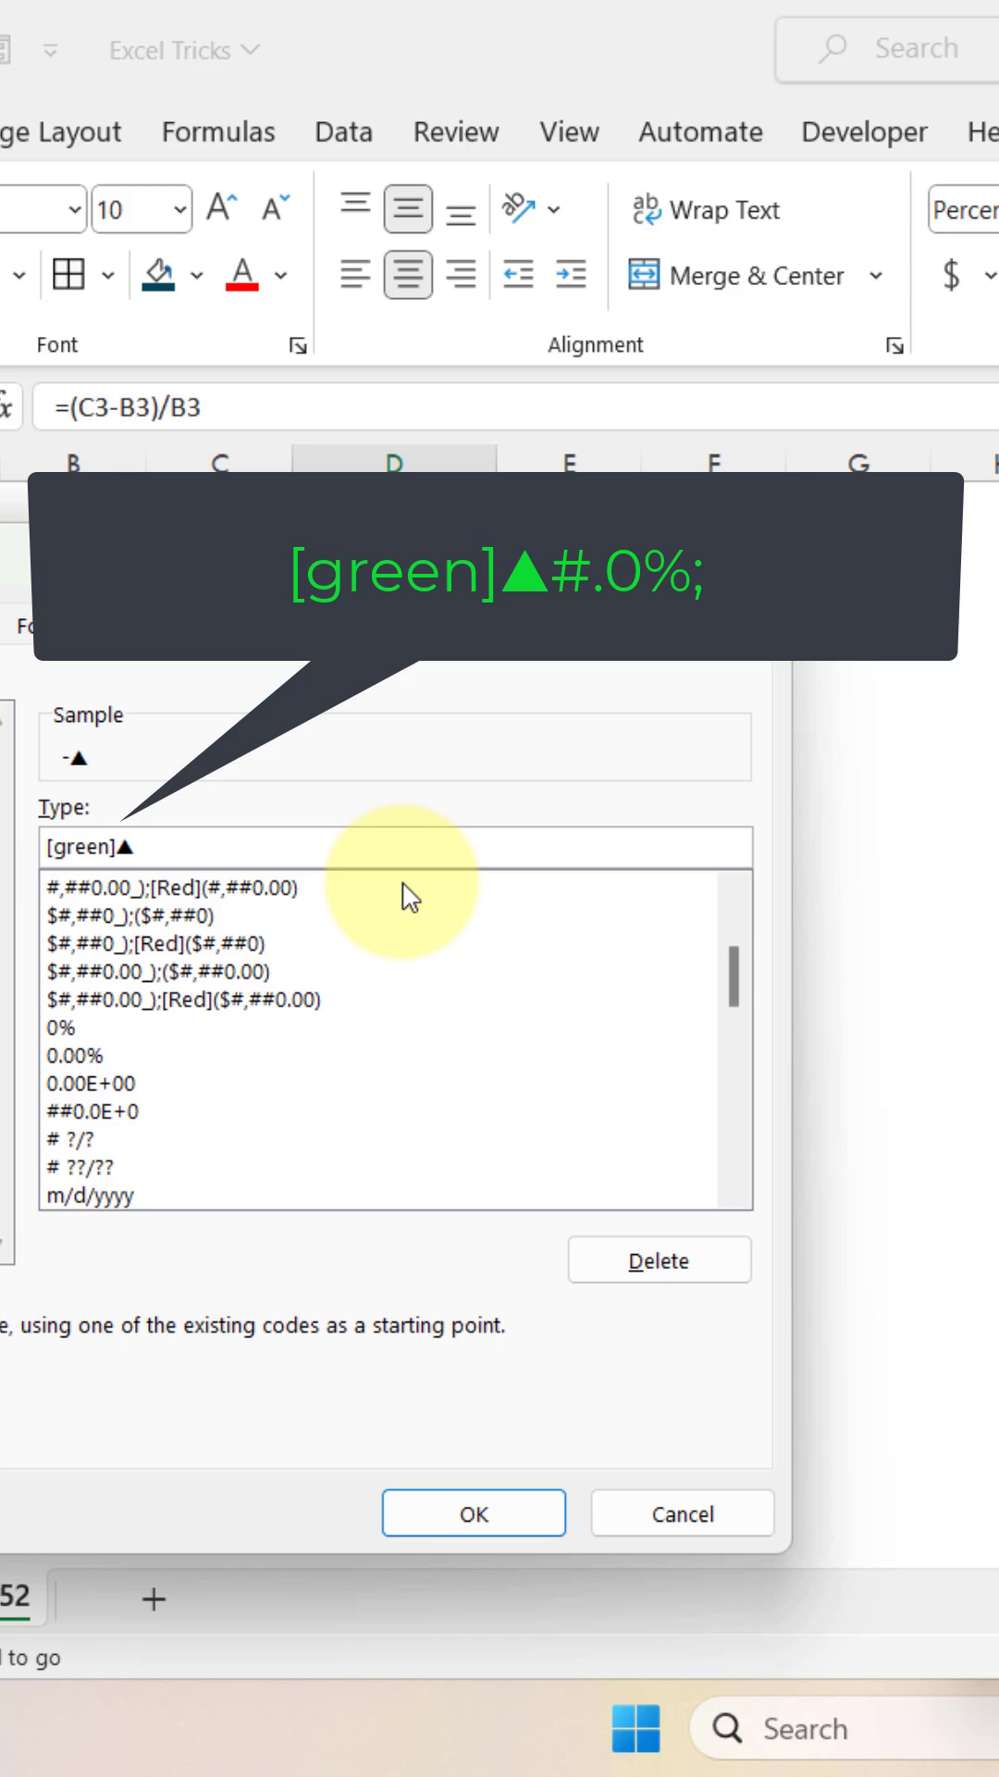
text(#.0%;)
text([red)
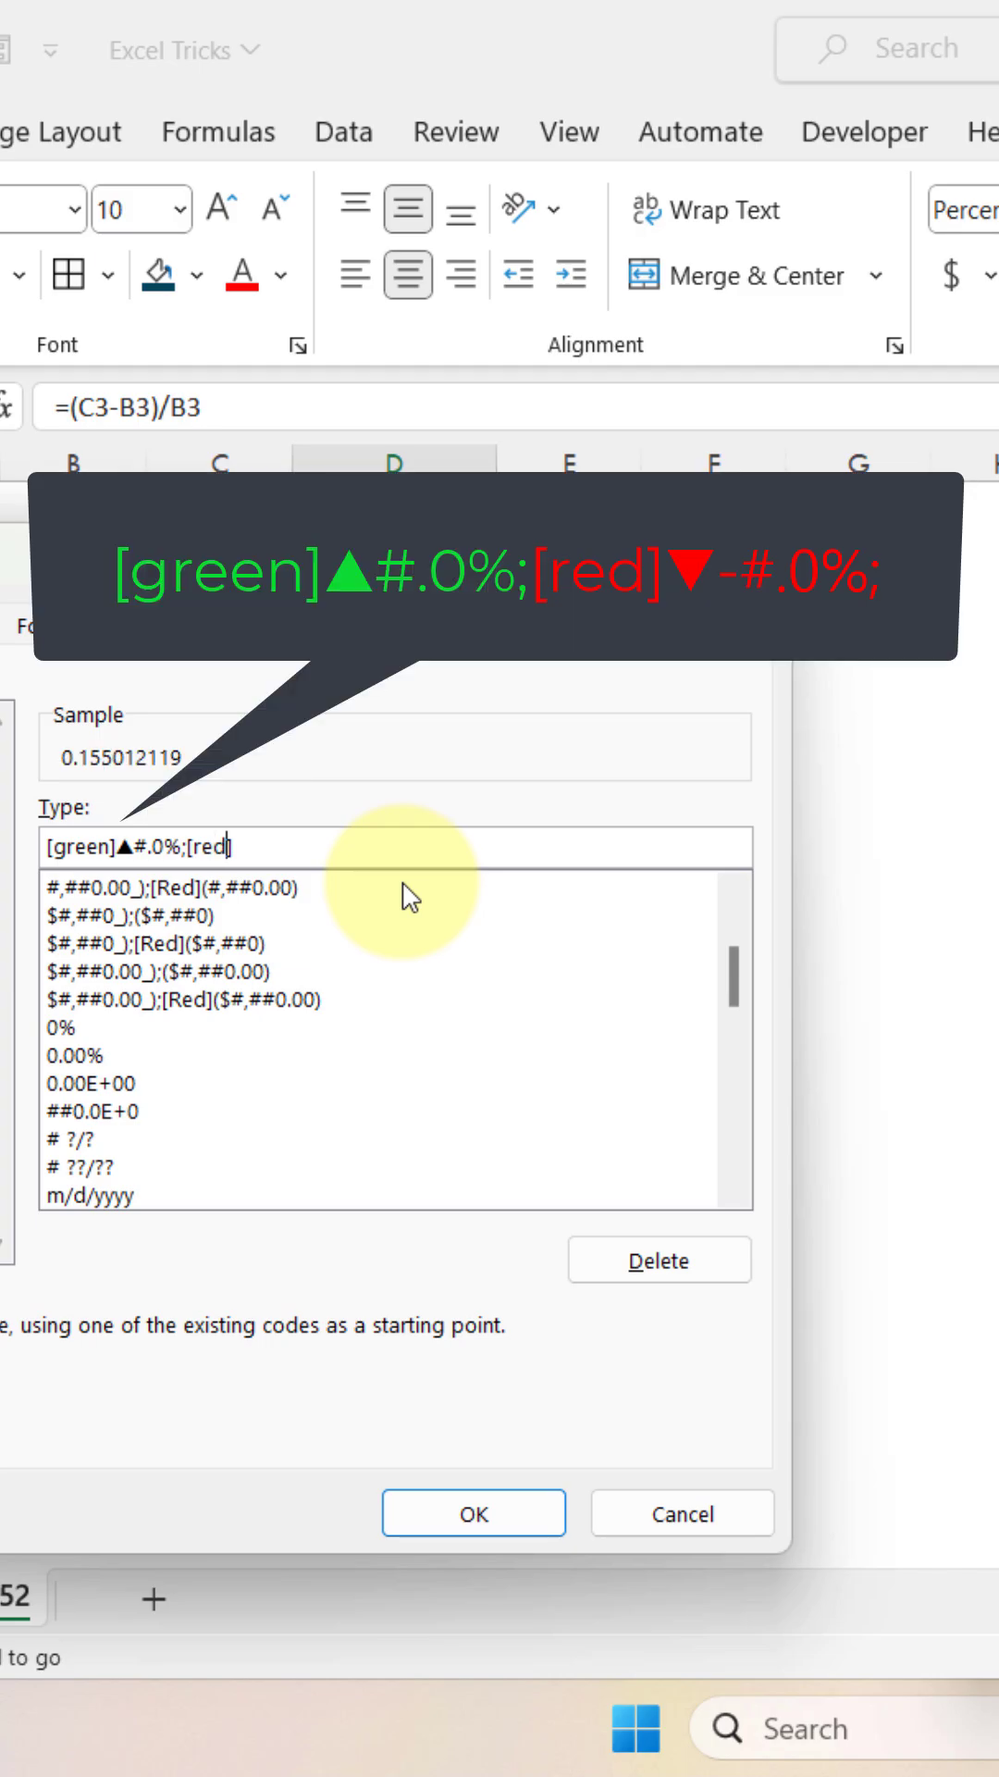
text(])
Insert the ▼ down-arrow symbol after [red] in the custom format code
key(super+period)
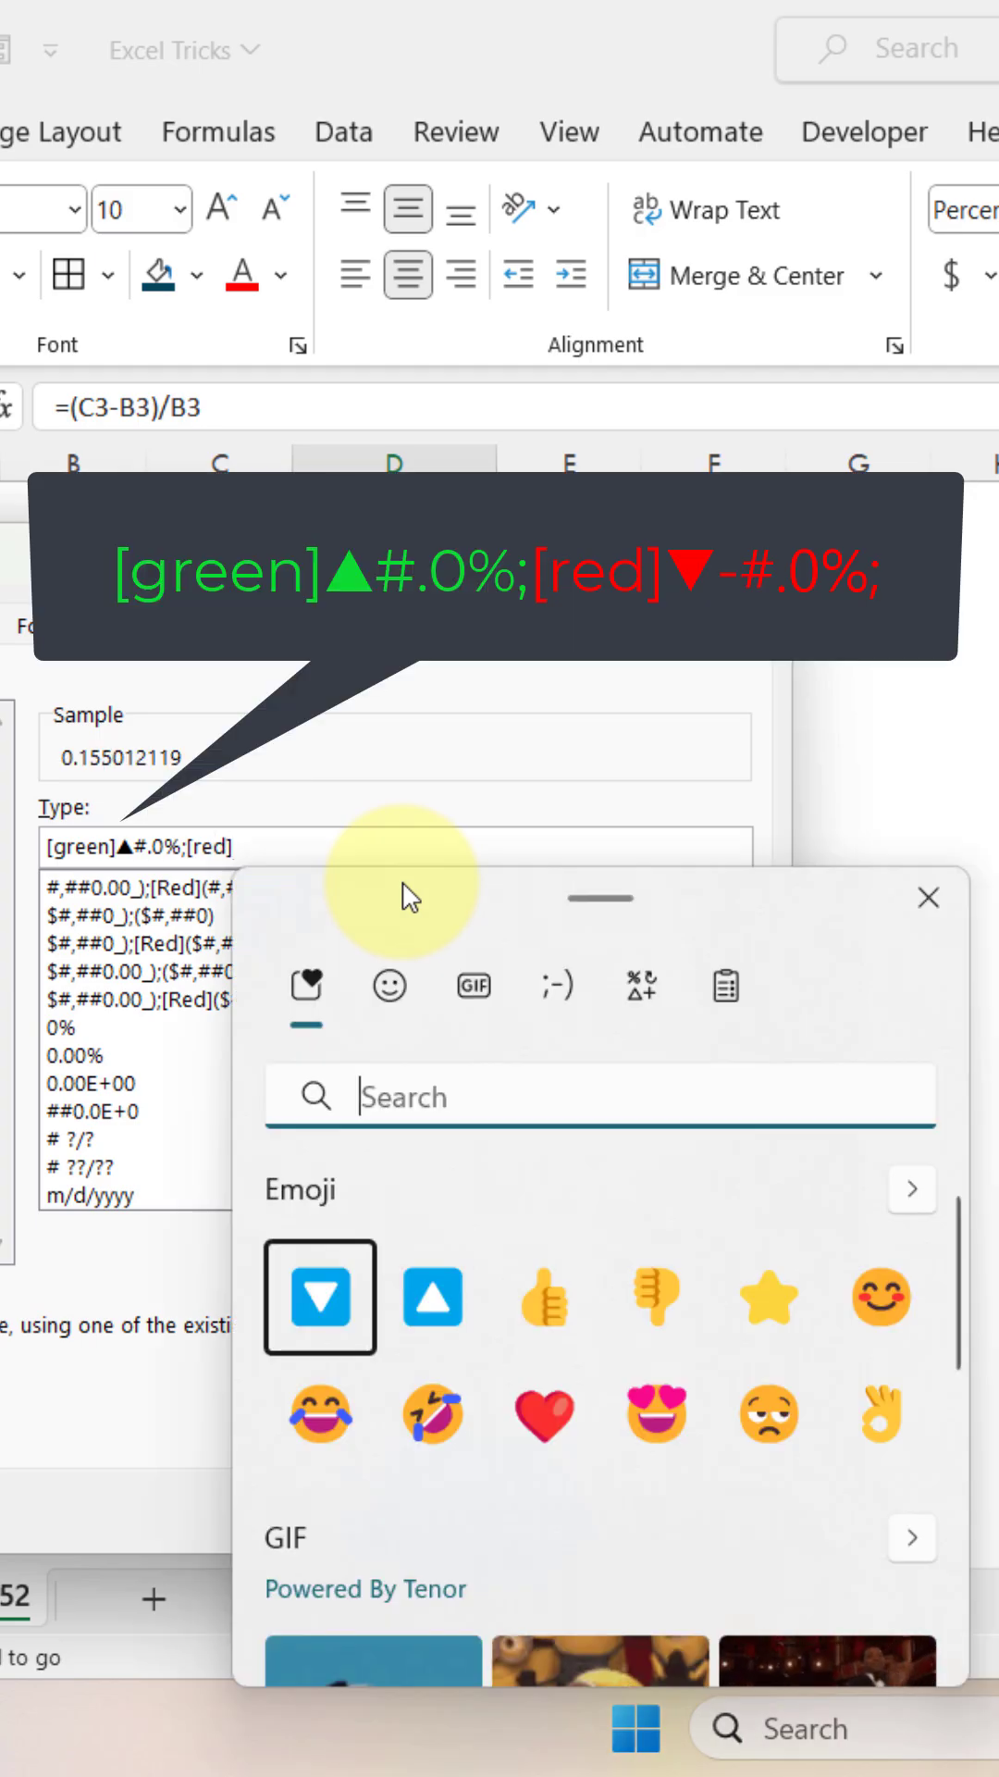
click(641, 986)
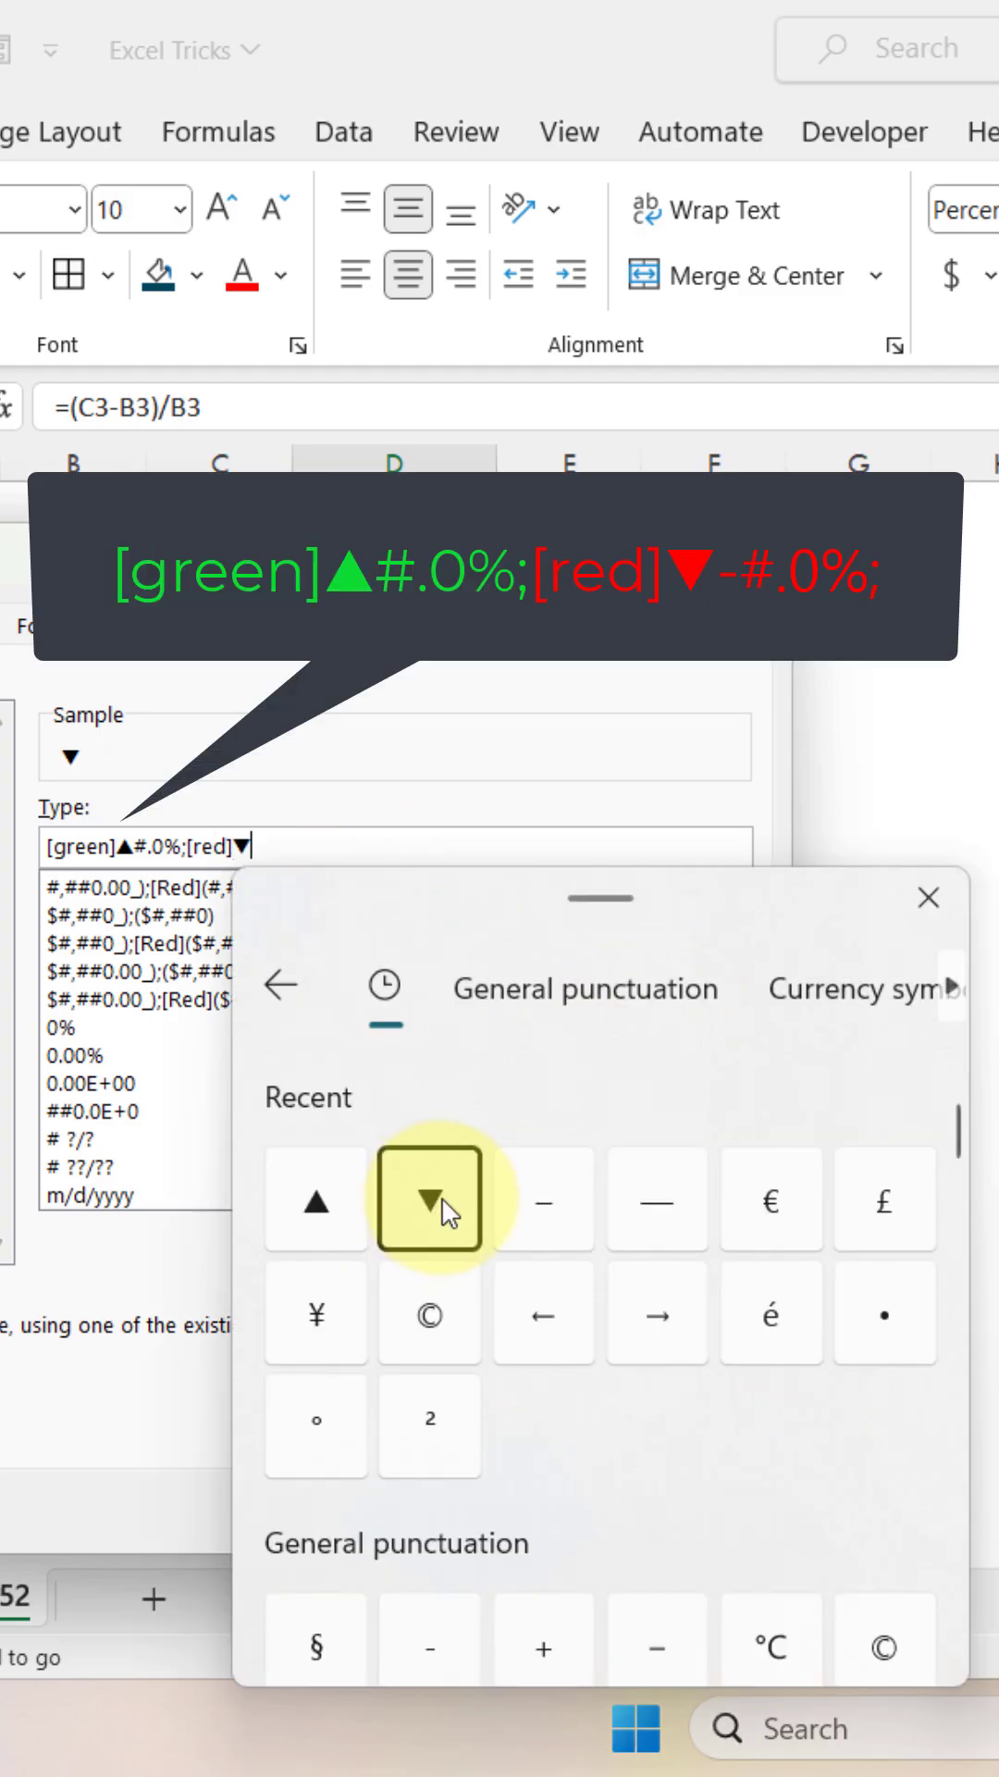
click(430, 1199)
click(928, 899)
text(-#.0)
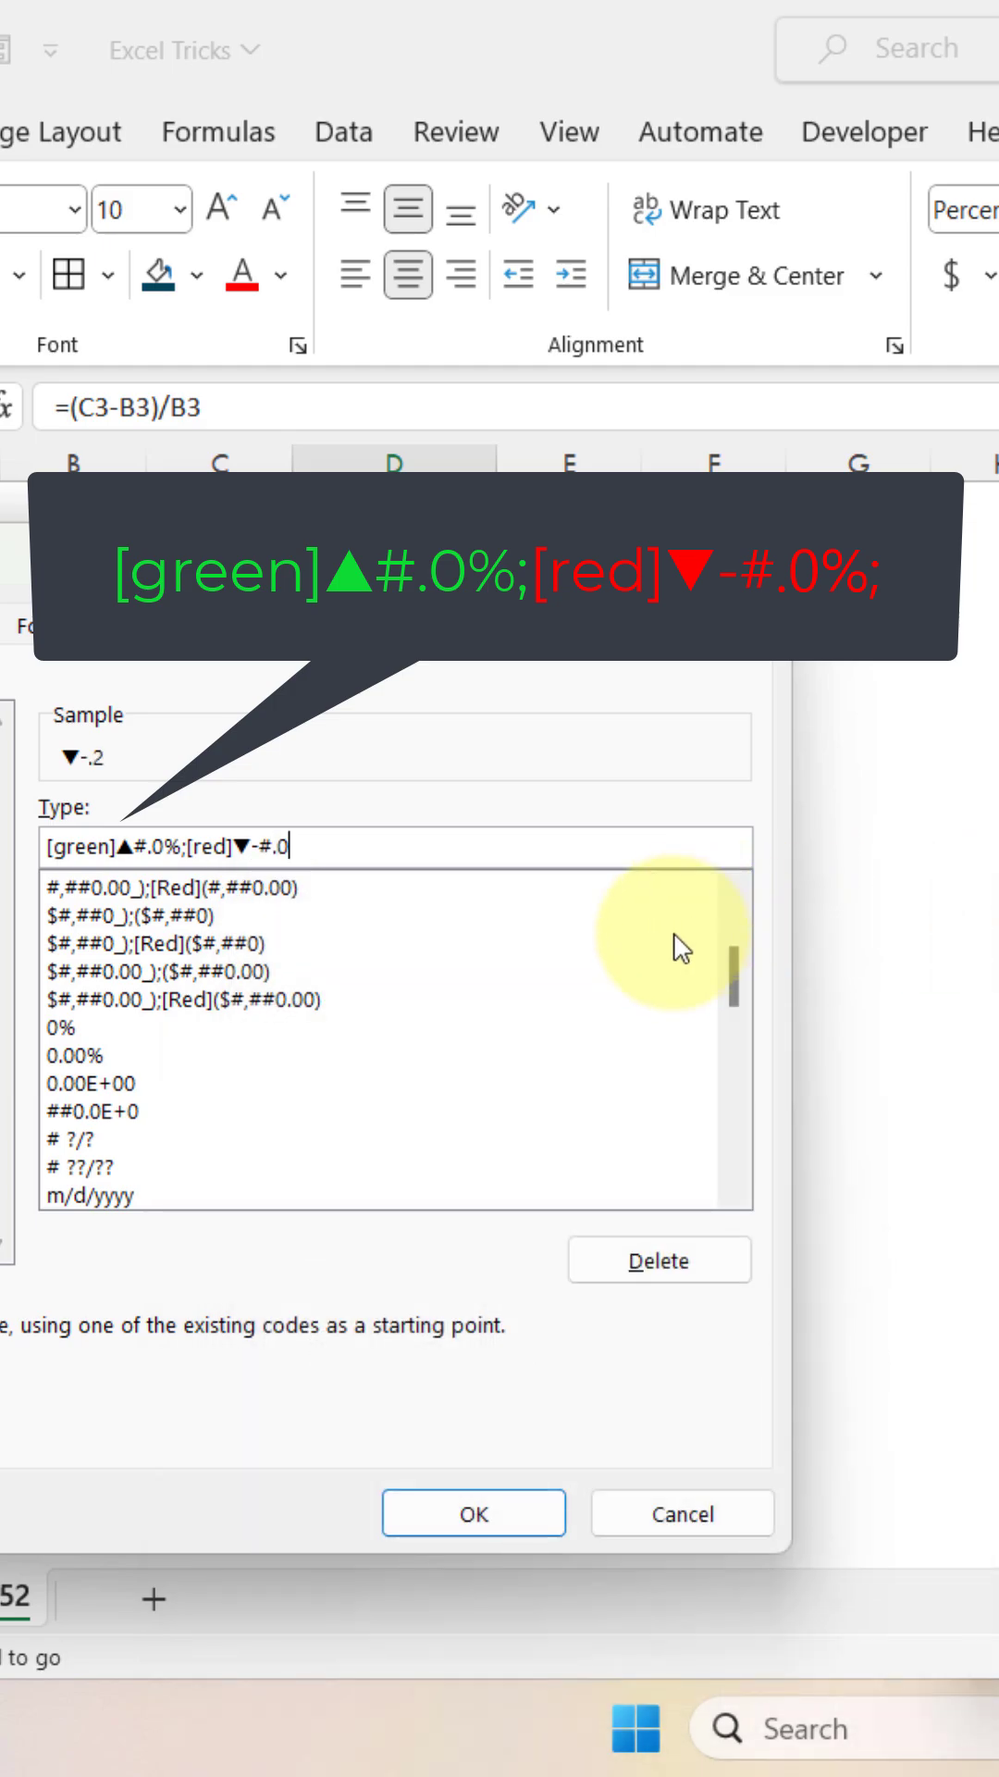
text(%;)
text(")
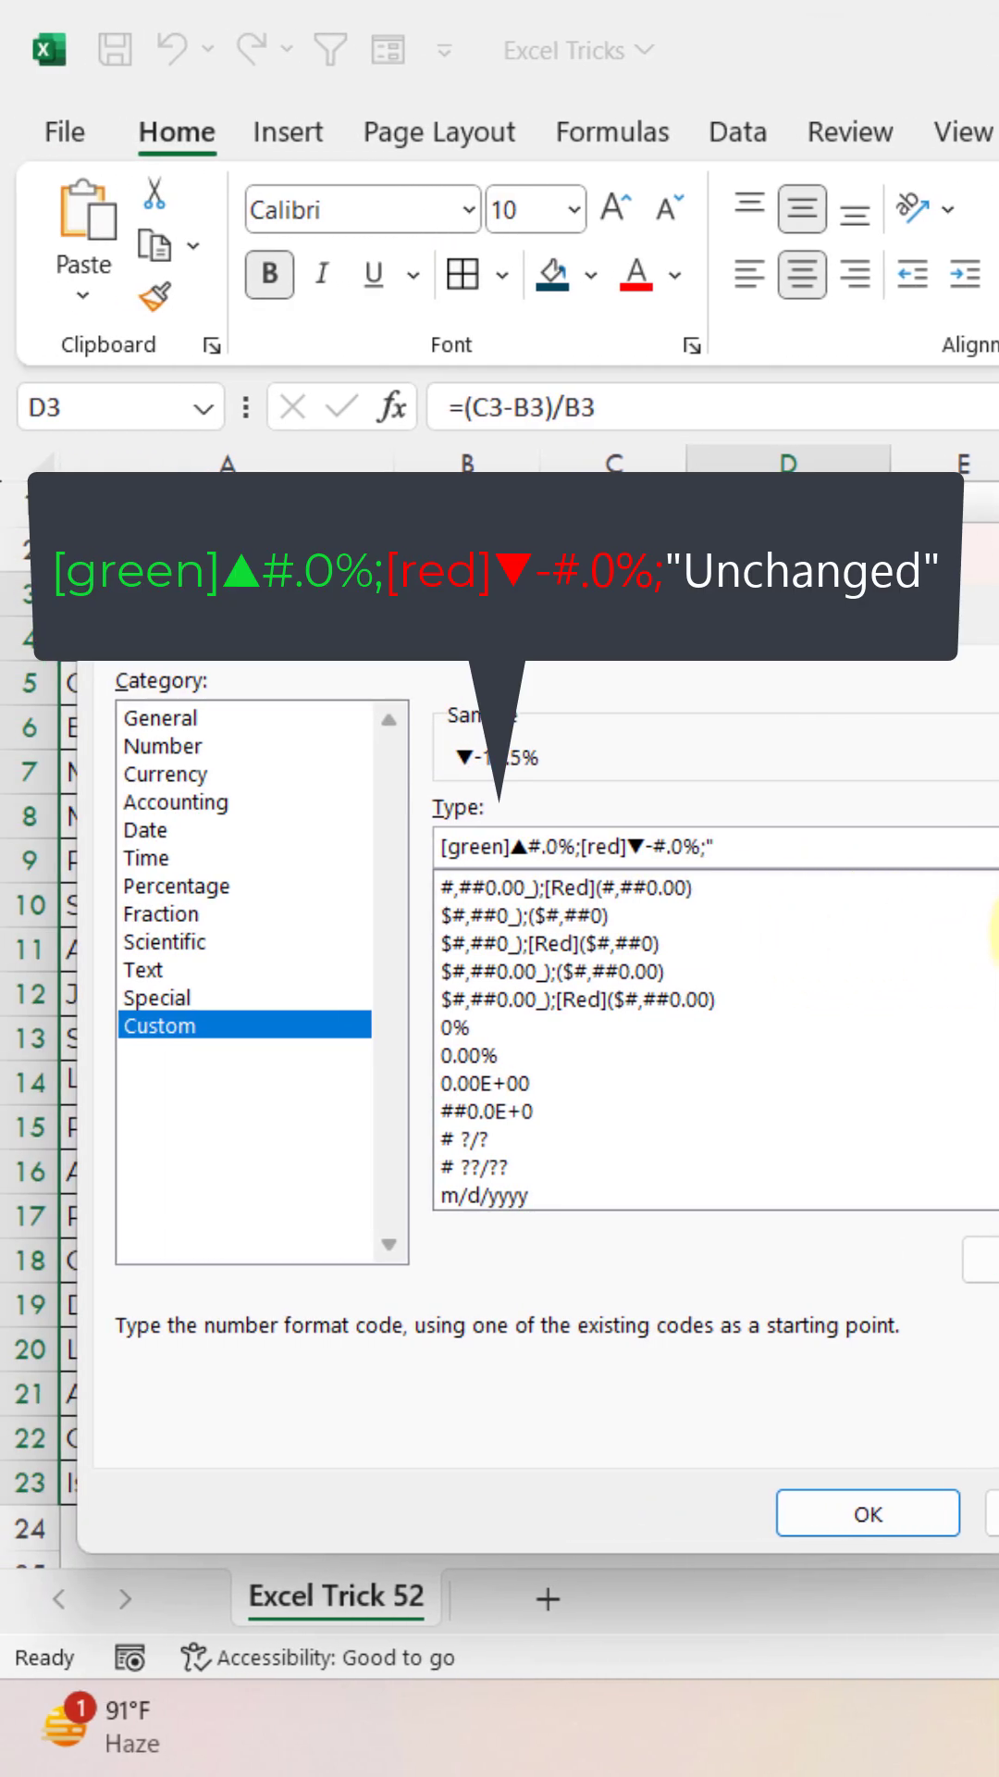
text(Unchanged")
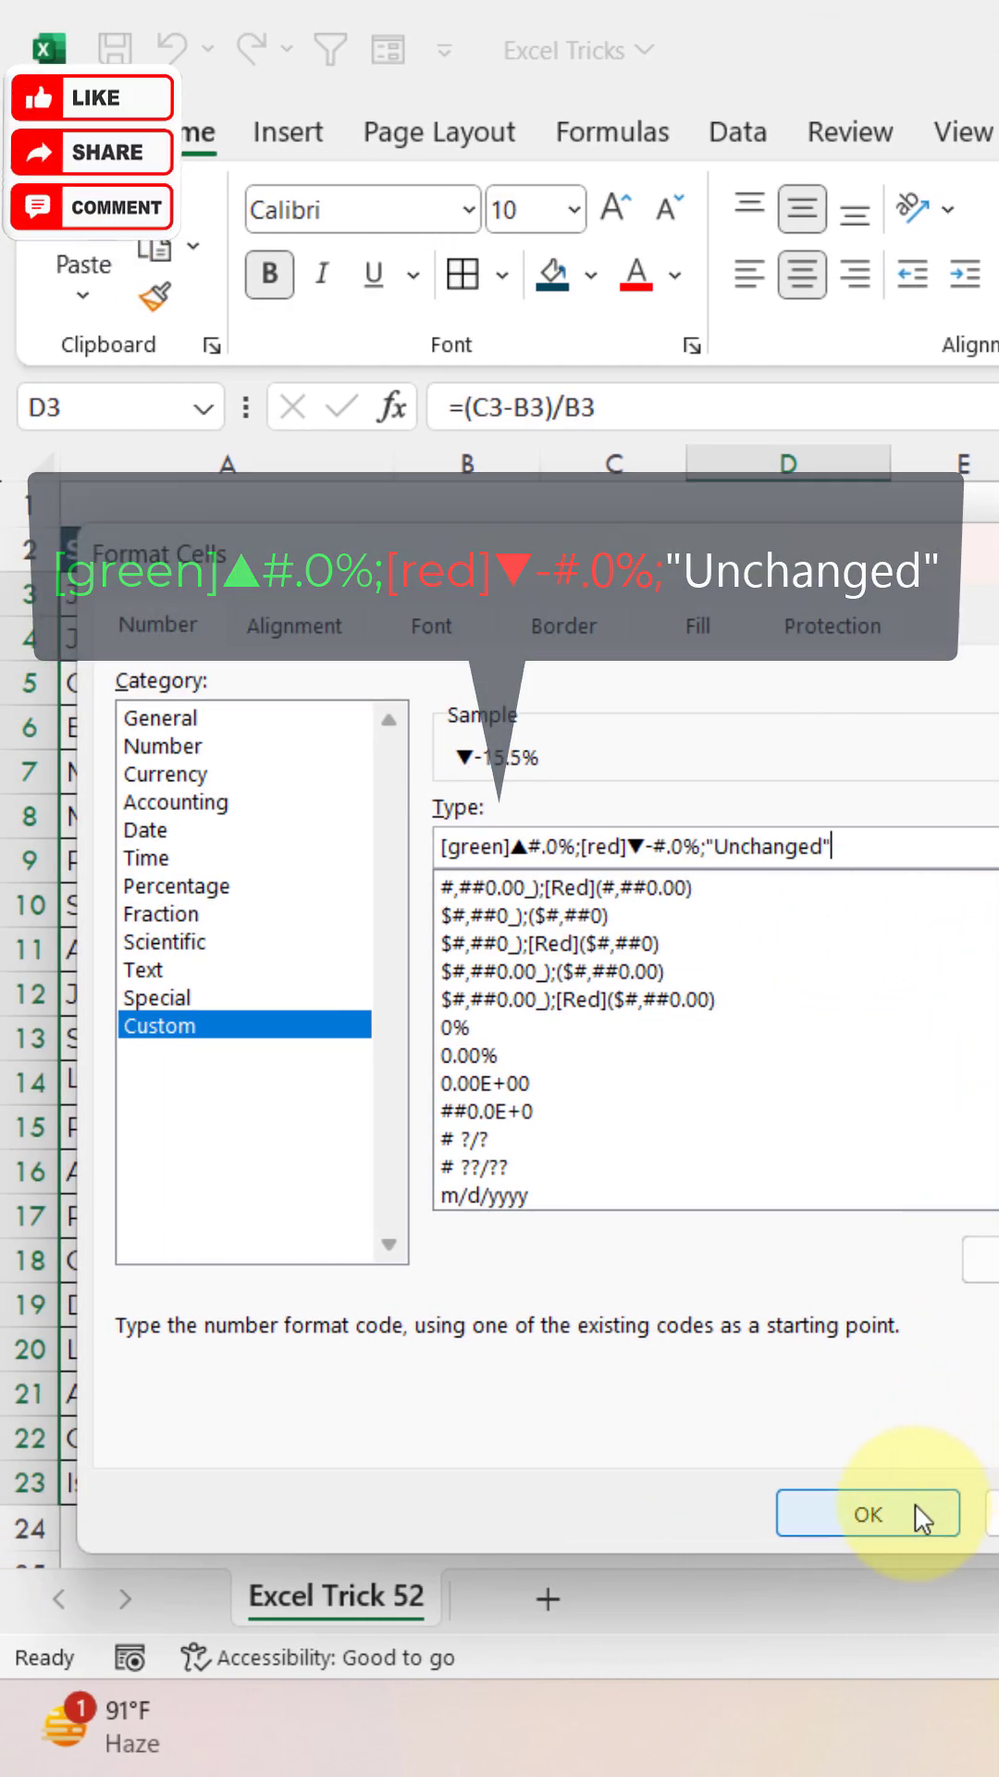